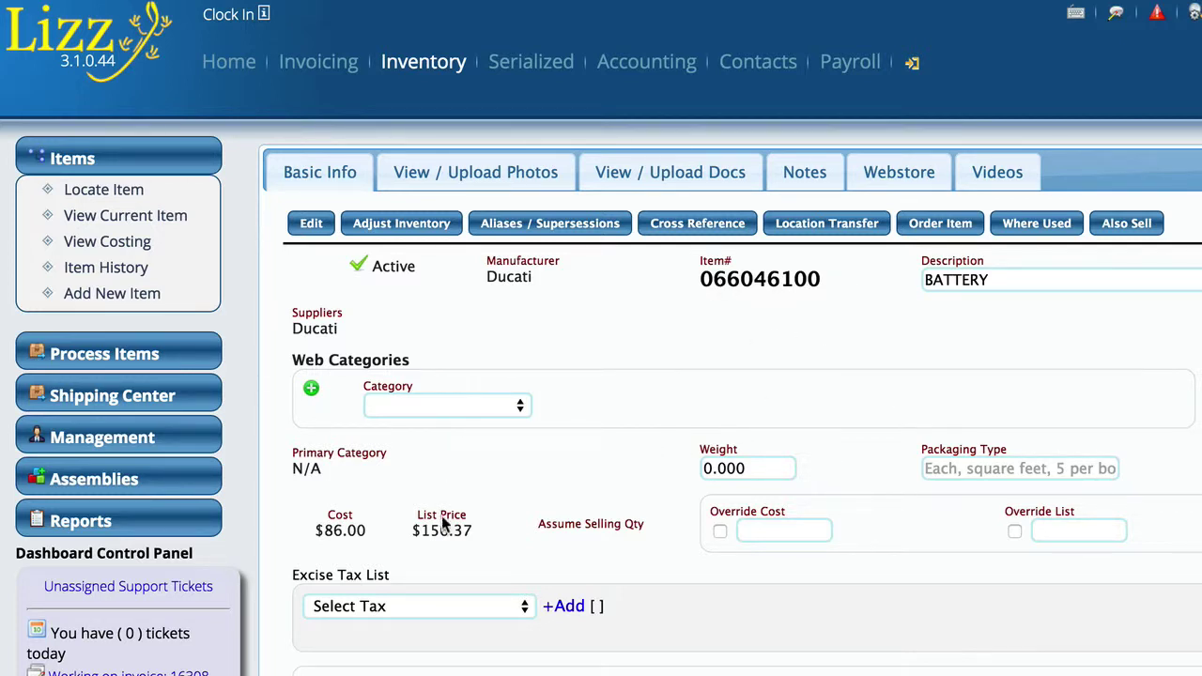
# Select battery item number 066046100 and review its linked also-sell items
pyautogui.doubleClick(748, 281)
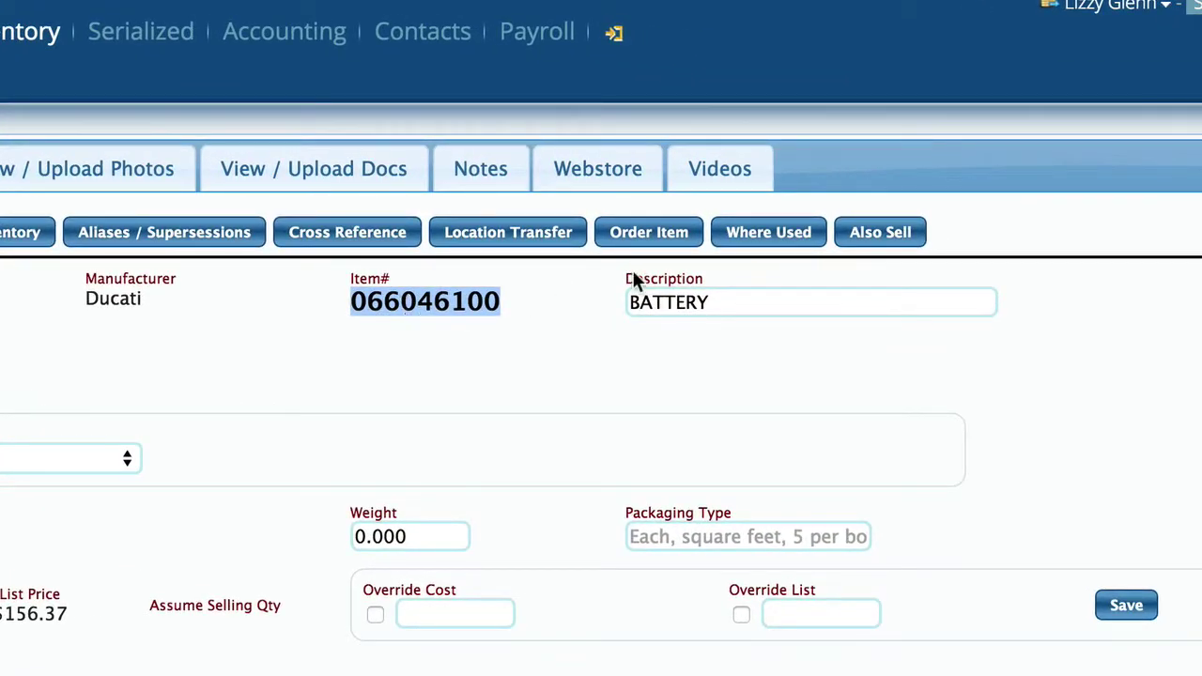
pyautogui.click(879, 242)
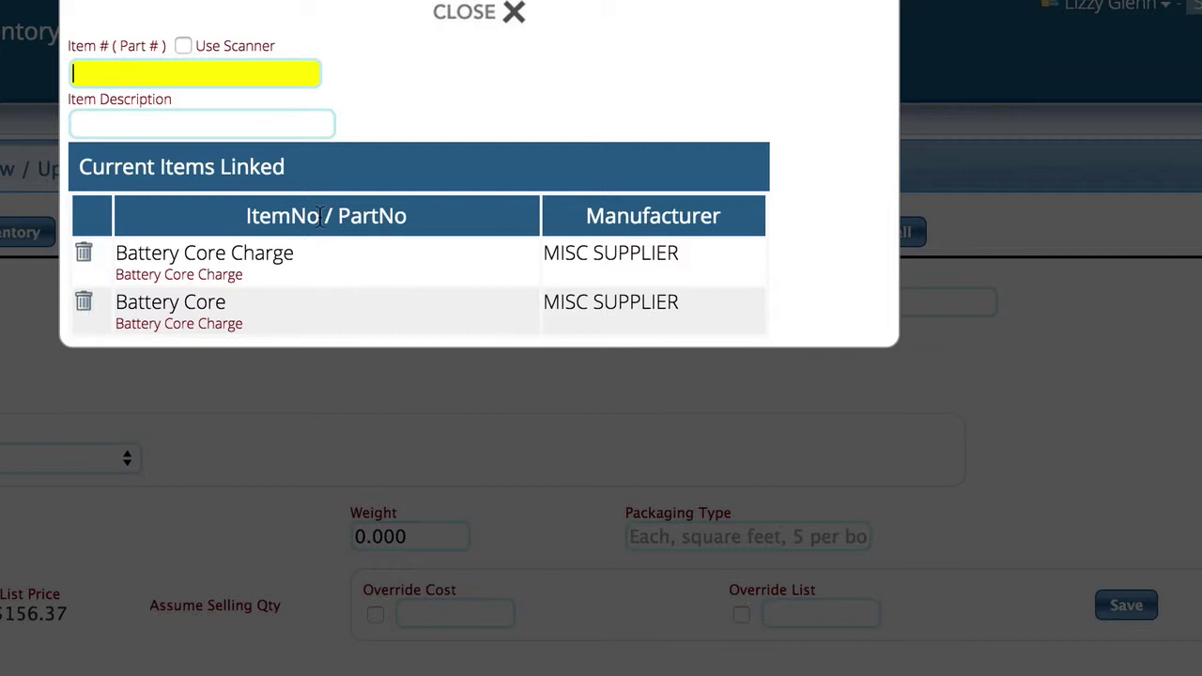
pyautogui.click(477, 20)
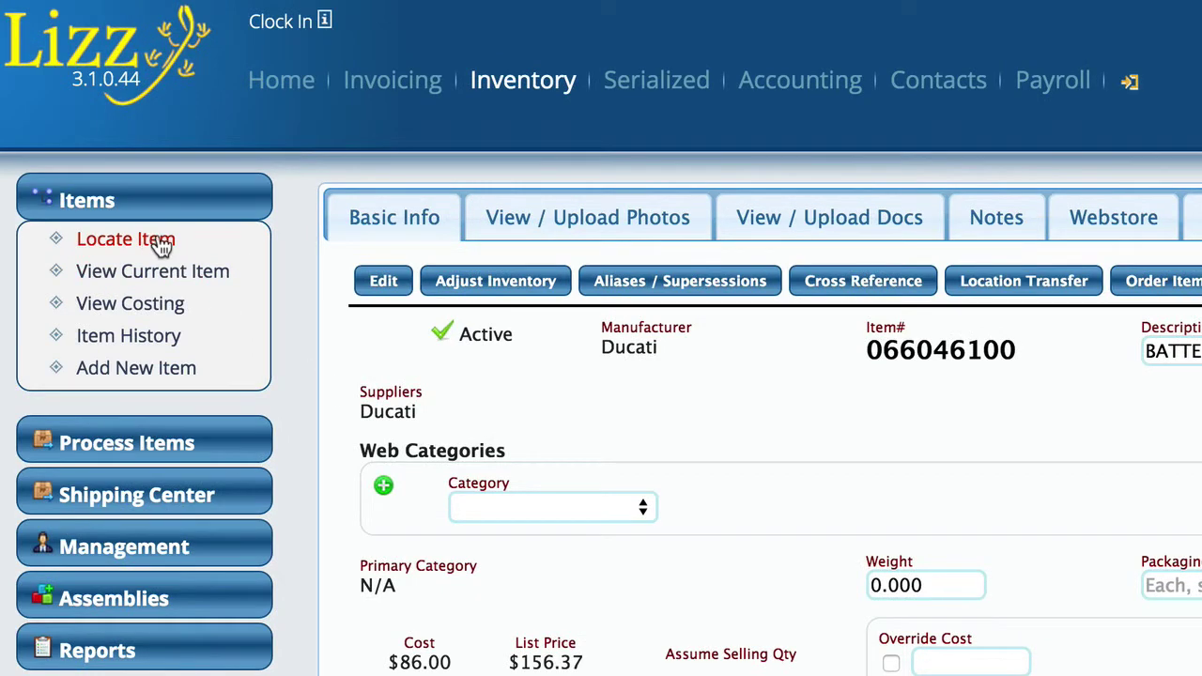
# Search the item lookup by Item # 'battery core', with the description term cleared
pyautogui.click(162, 242)
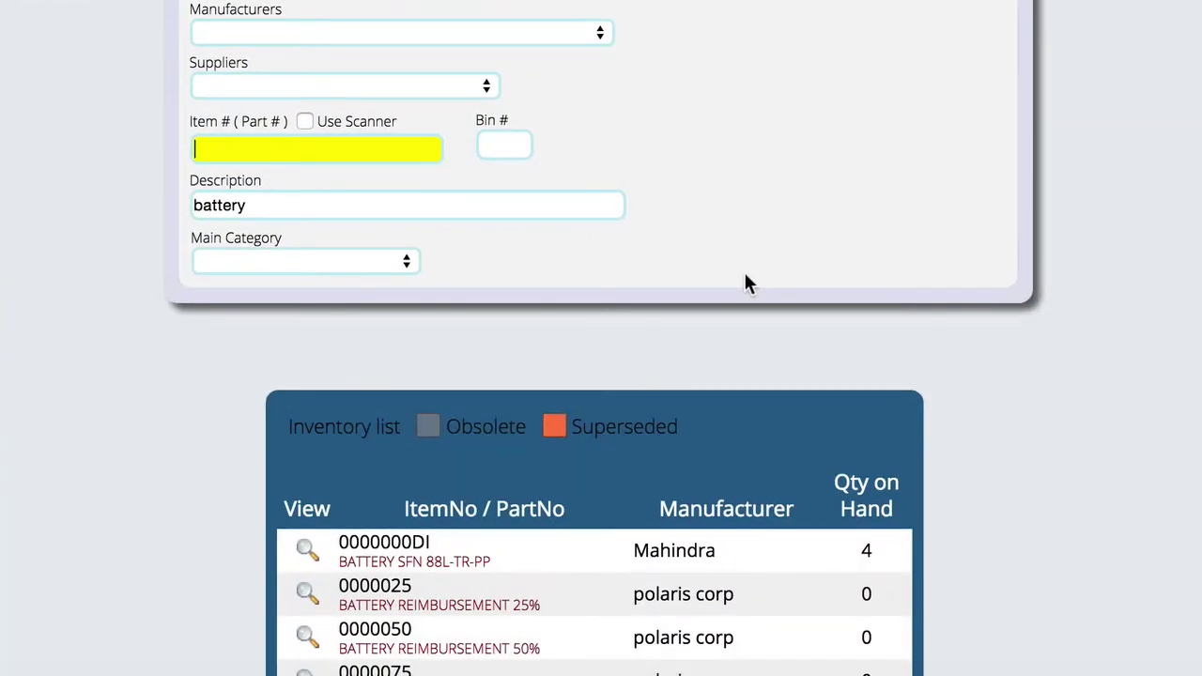
pyautogui.write('ba')
pyautogui.click(268, 207)
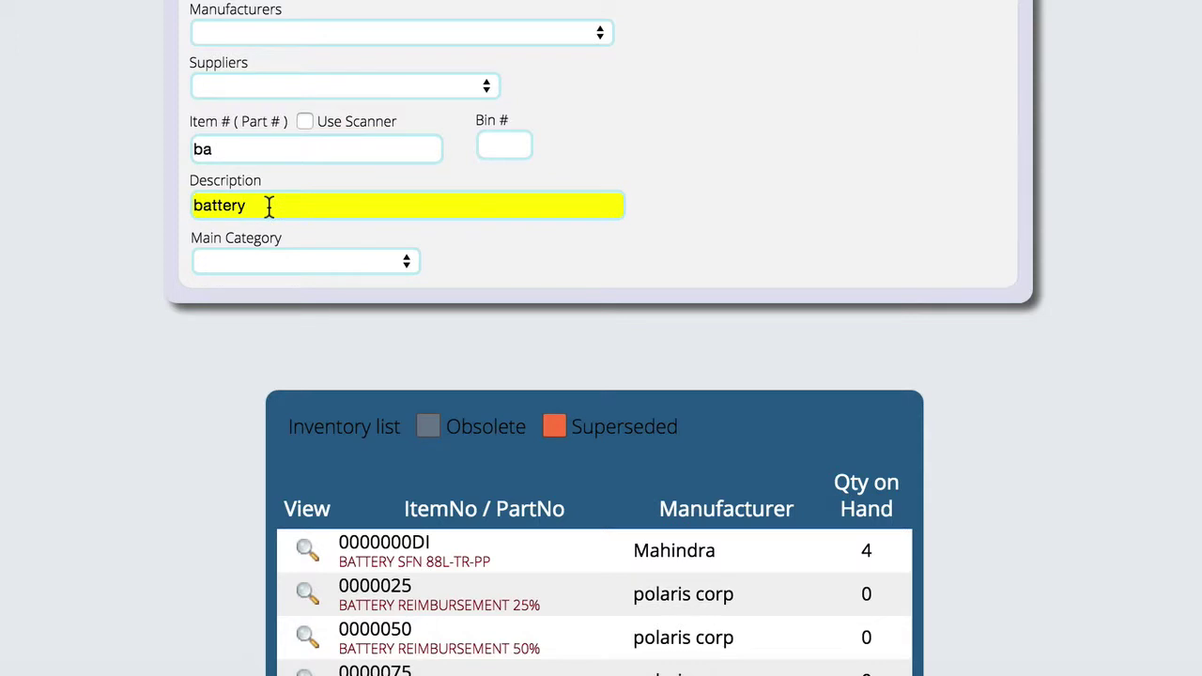
pyautogui.press('BackSpace')
pyautogui.press('BackSpace')
pyautogui.press('BackSpace')
pyautogui.press('BackSpace')
pyautogui.press('BackSpace')
pyautogui.press('BackSpace')
pyautogui.press('BackSpace')
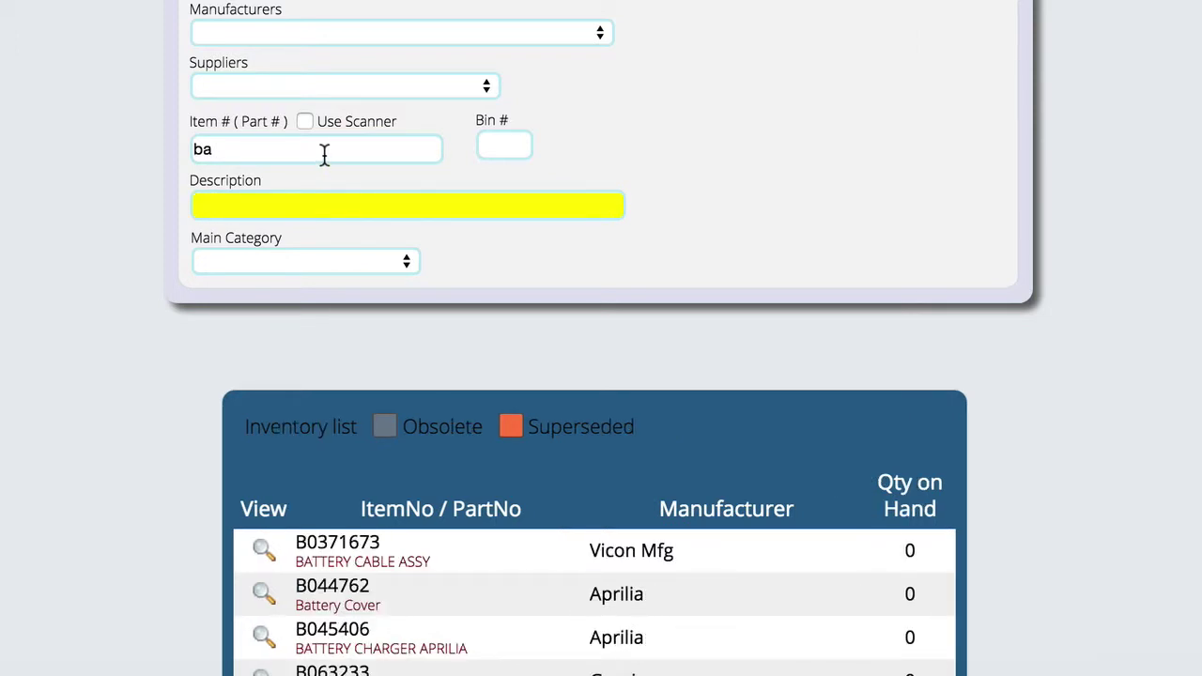
pyautogui.click(242, 155)
pyautogui.write('ttery core')
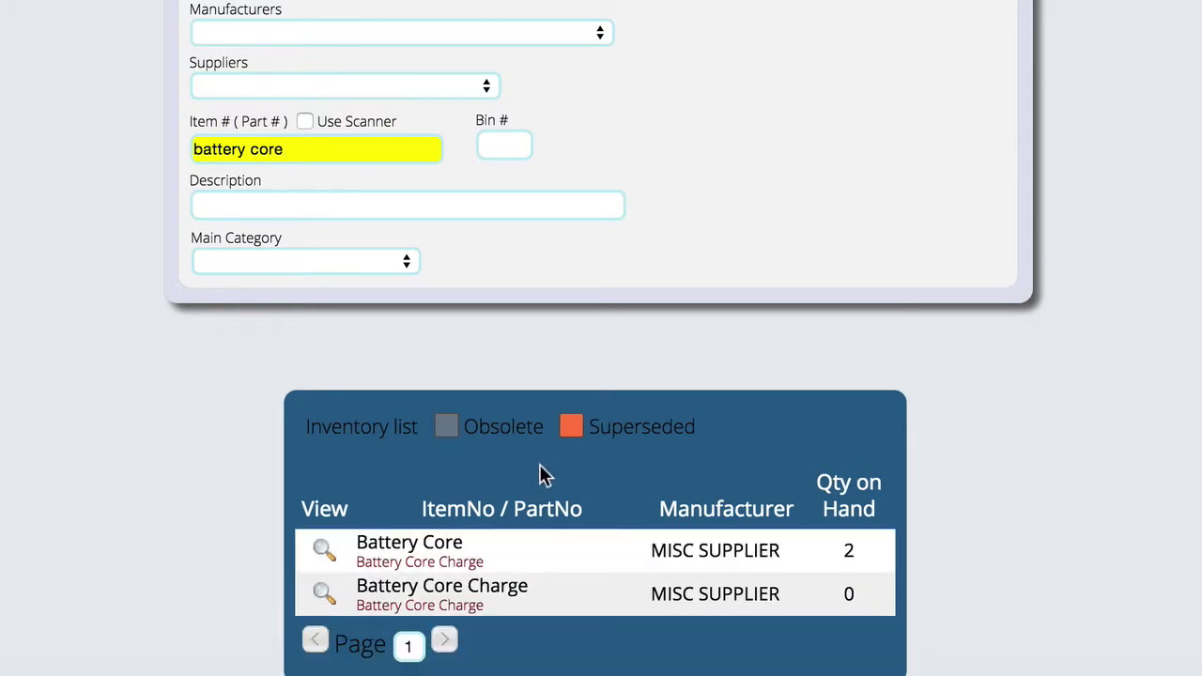
# Review the Battery Core item's details and stock, then go back to the item lookup
pyautogui.click(321, 549)
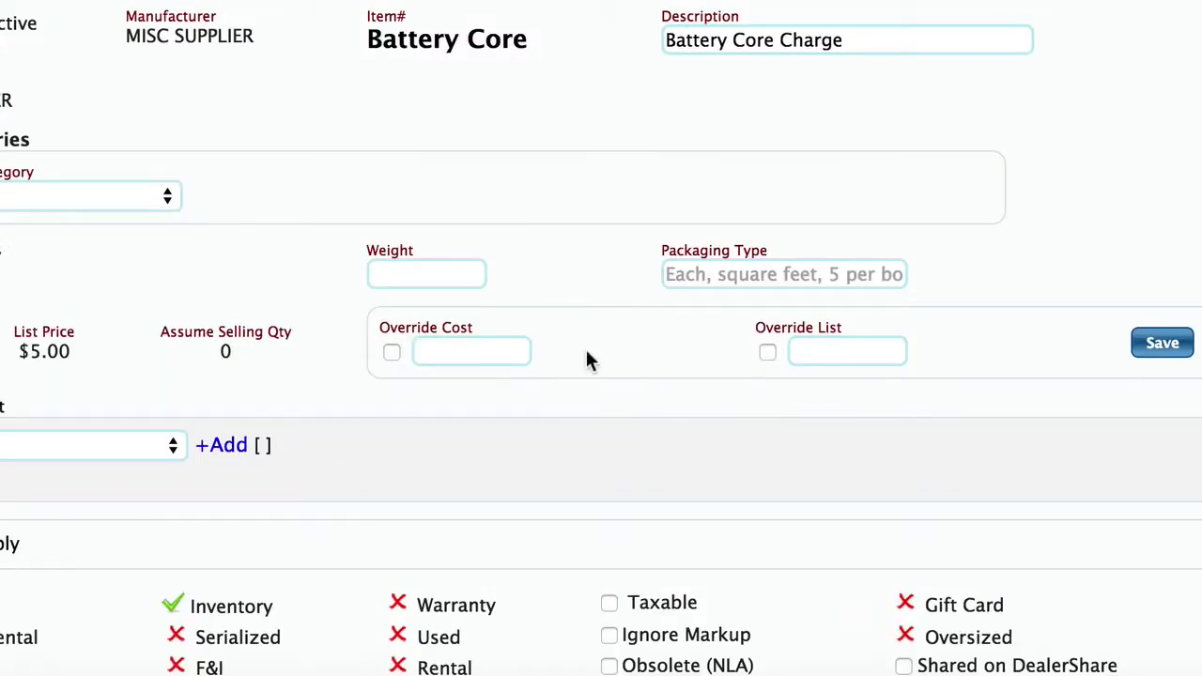
pyautogui.scroll(-5, 585, 360)
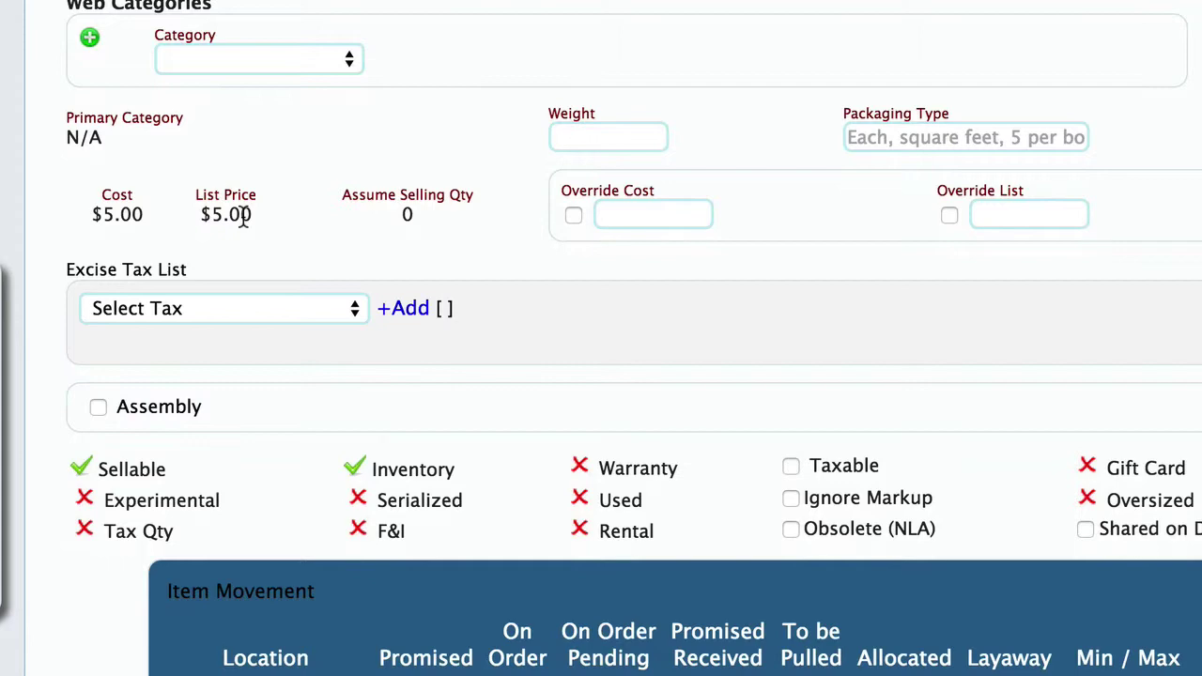
pyautogui.scroll(-6, 314, 385)
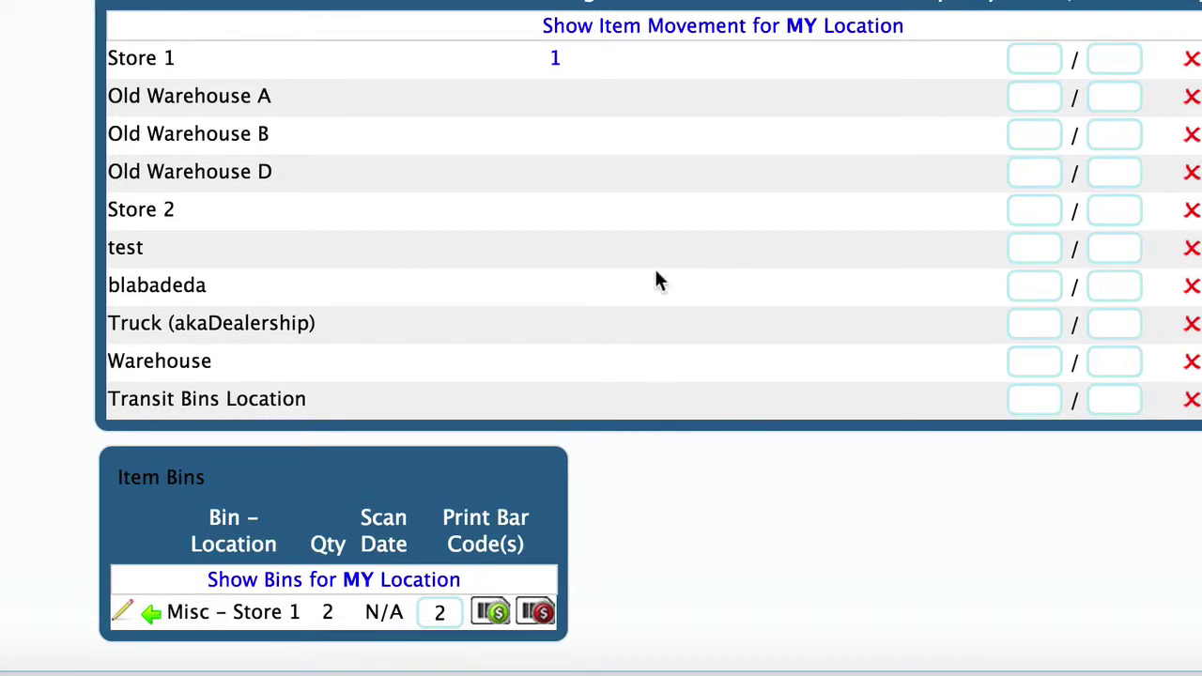
pyautogui.scroll(10, 655, 276)
pyautogui.scroll(3, 1005, 627)
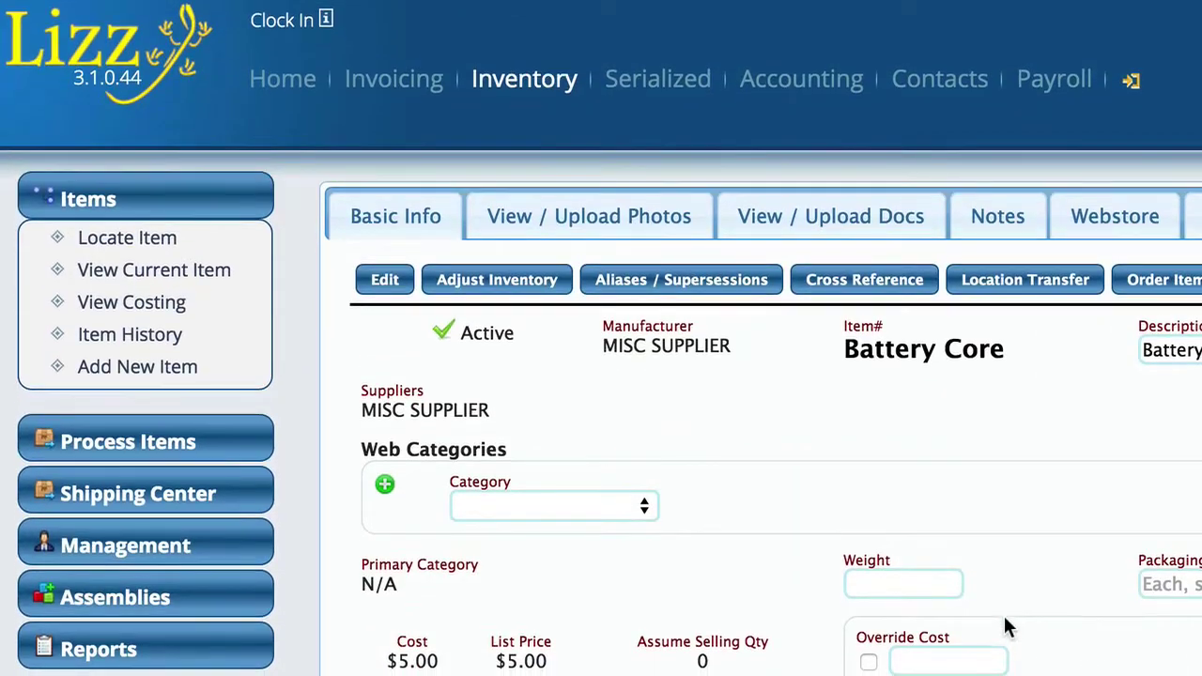
pyautogui.click(141, 242)
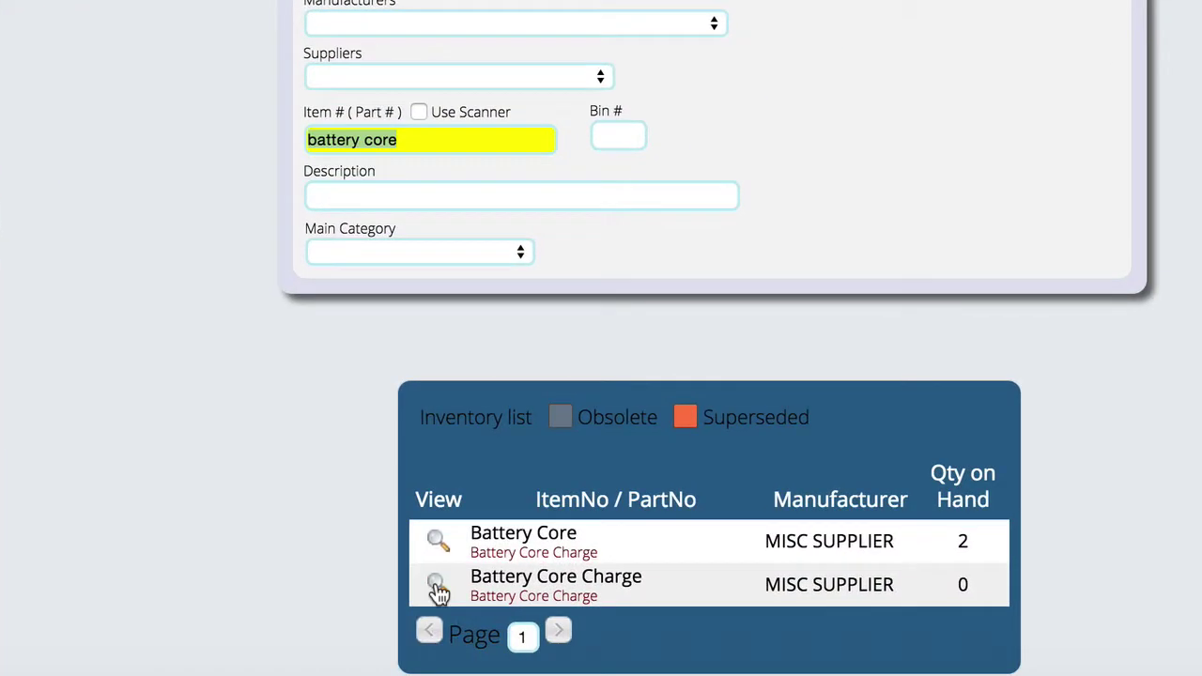
# View the Battery Core Charge item page: MISC SUPPLIER, $5.00 cost and list price
pyautogui.click(437, 584)
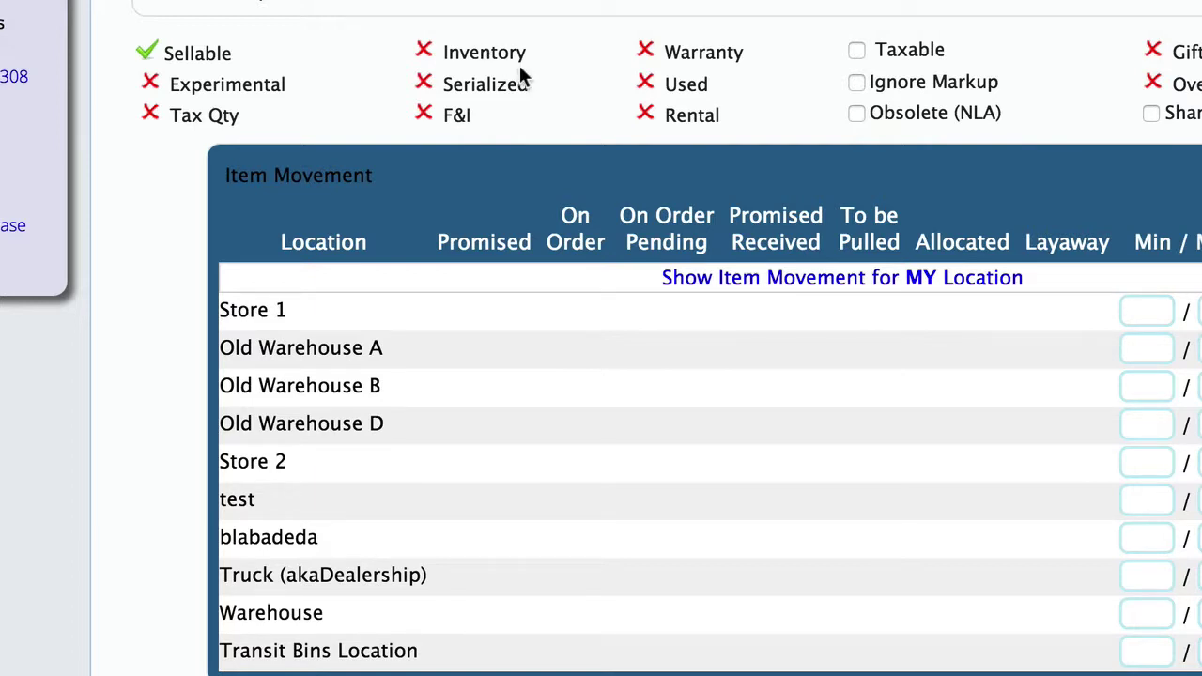
pyautogui.scroll(6, 519, 65)
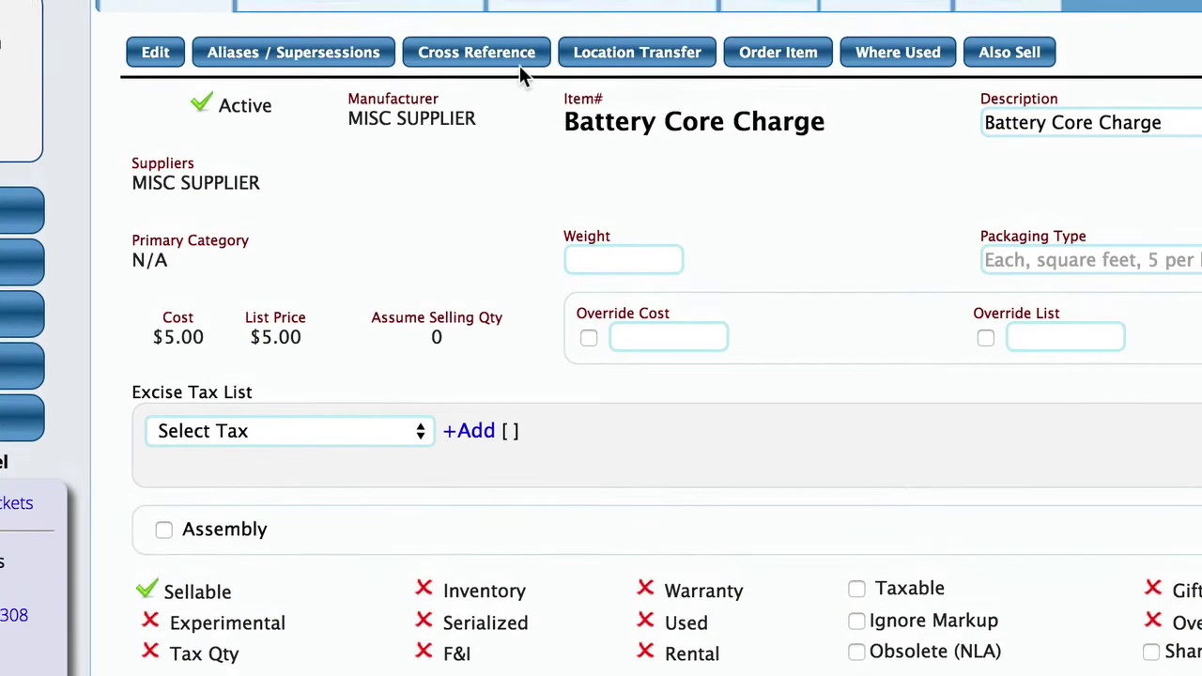
pyautogui.scroll(-1, 520, 80)
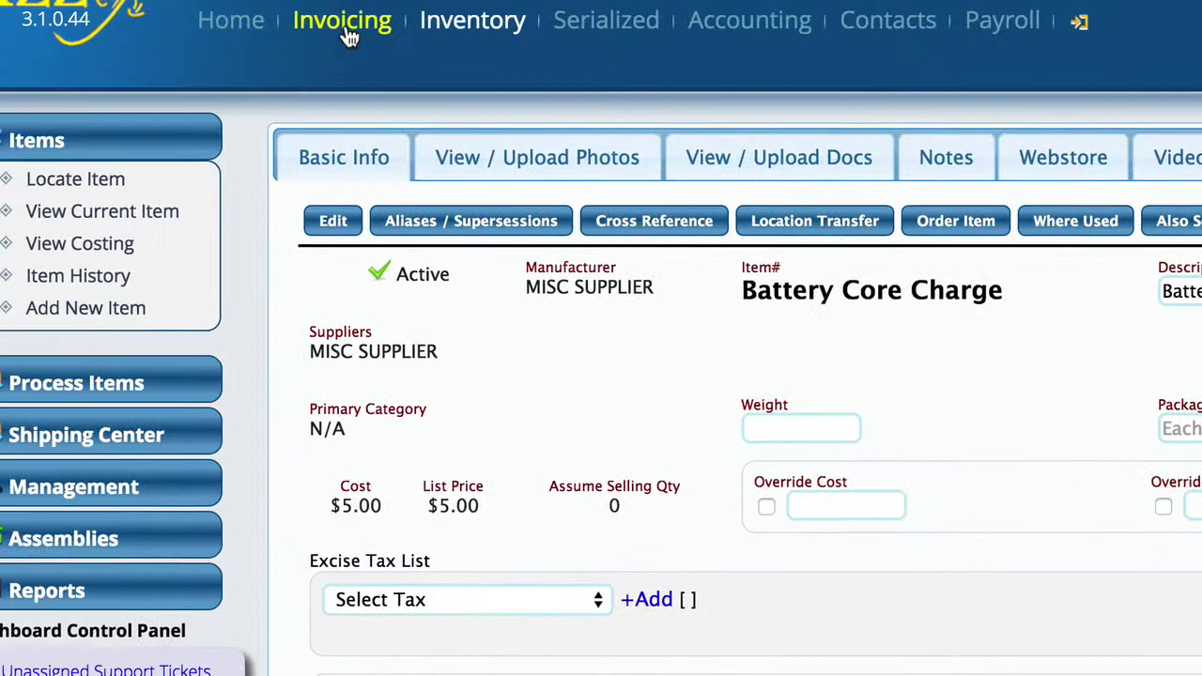
# Create a new Parts invoice for the searched customer contact and open the add-item form
pyautogui.click(346, 32)
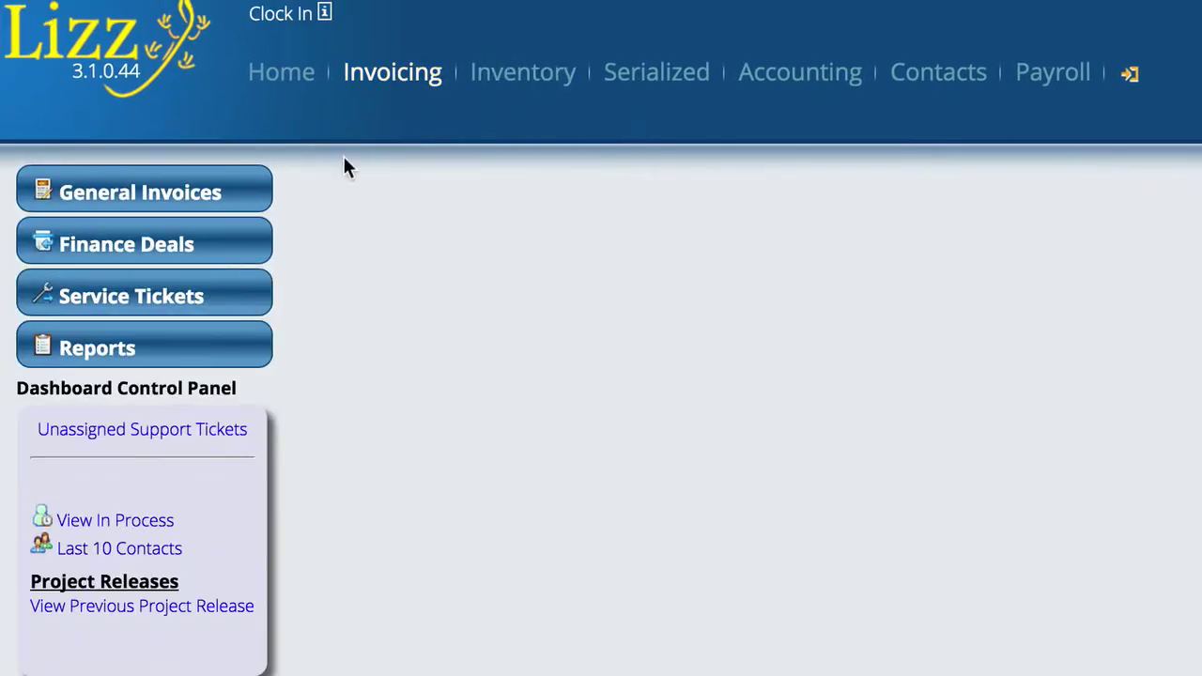
pyautogui.click(141, 188)
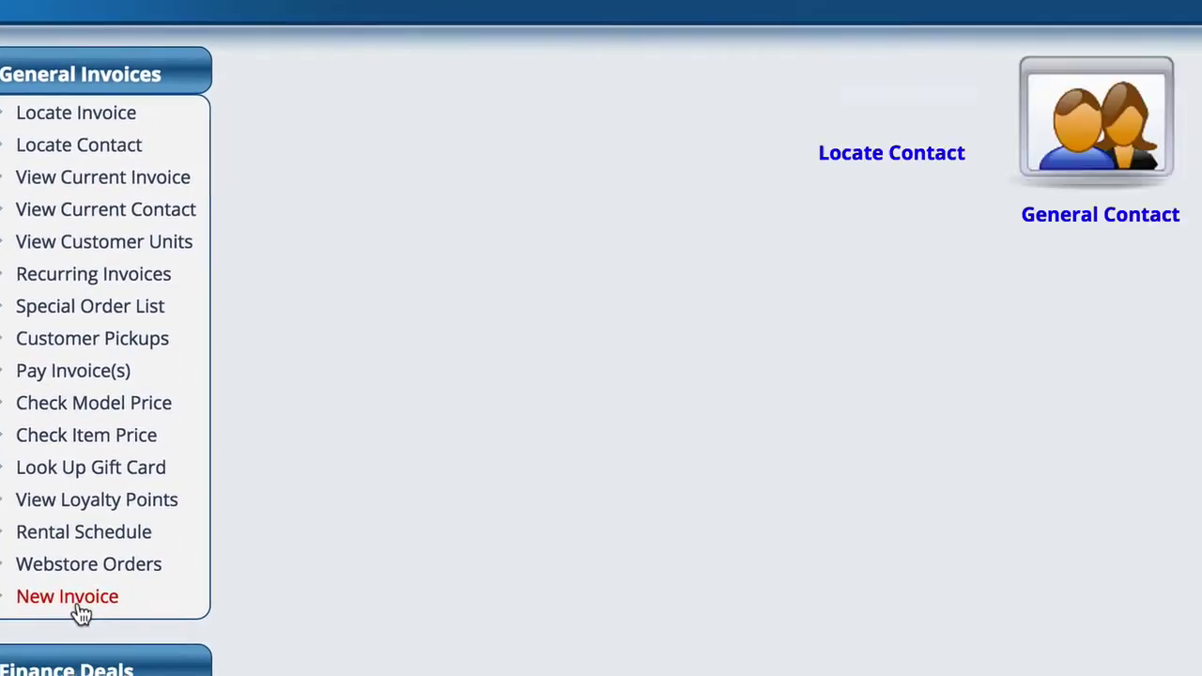
pyautogui.click(141, 611)
pyautogui.click(576, 150)
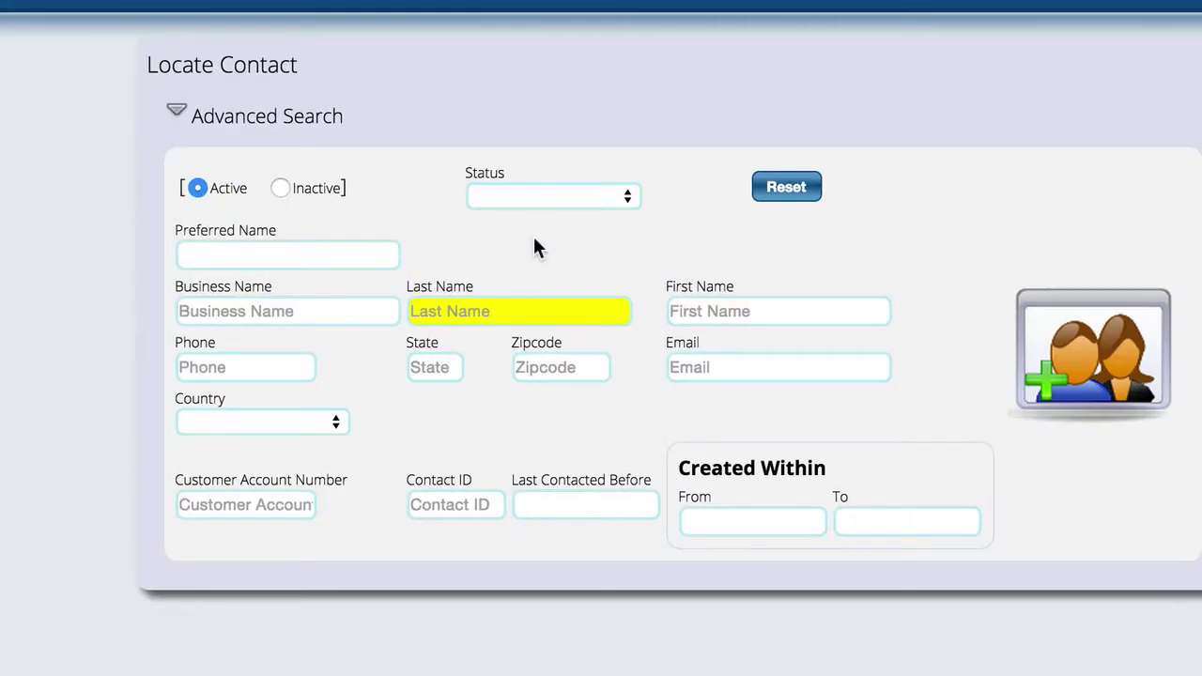
pyautogui.write('smith')
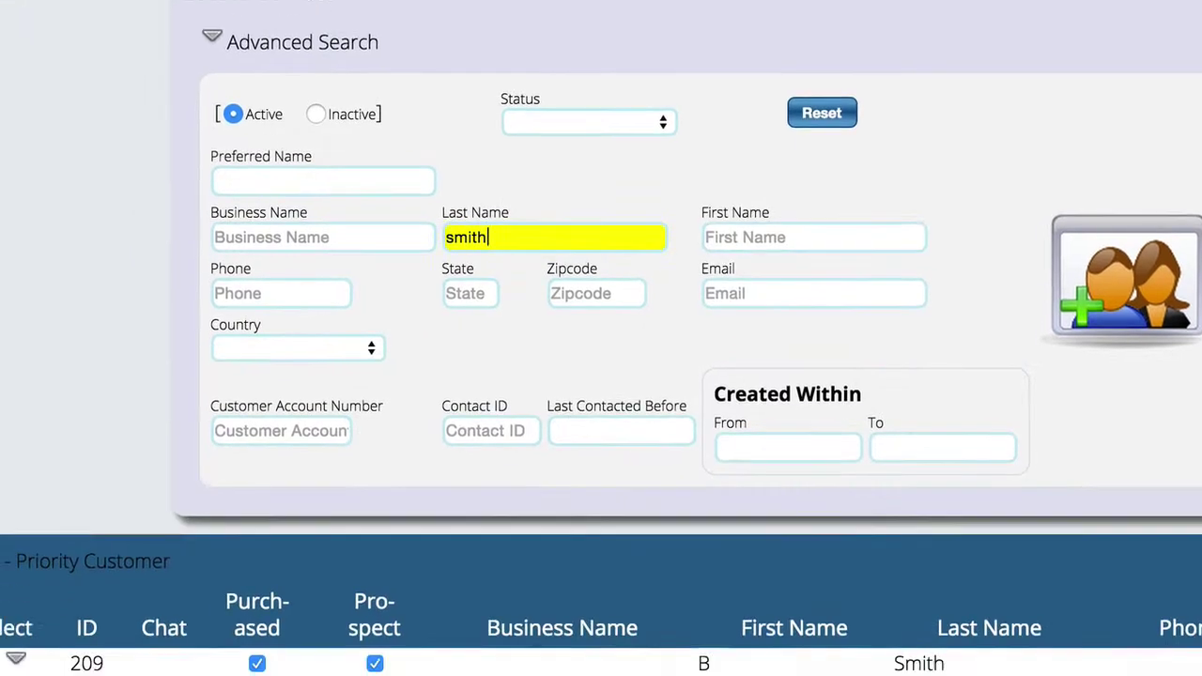
pyautogui.click(45, 570)
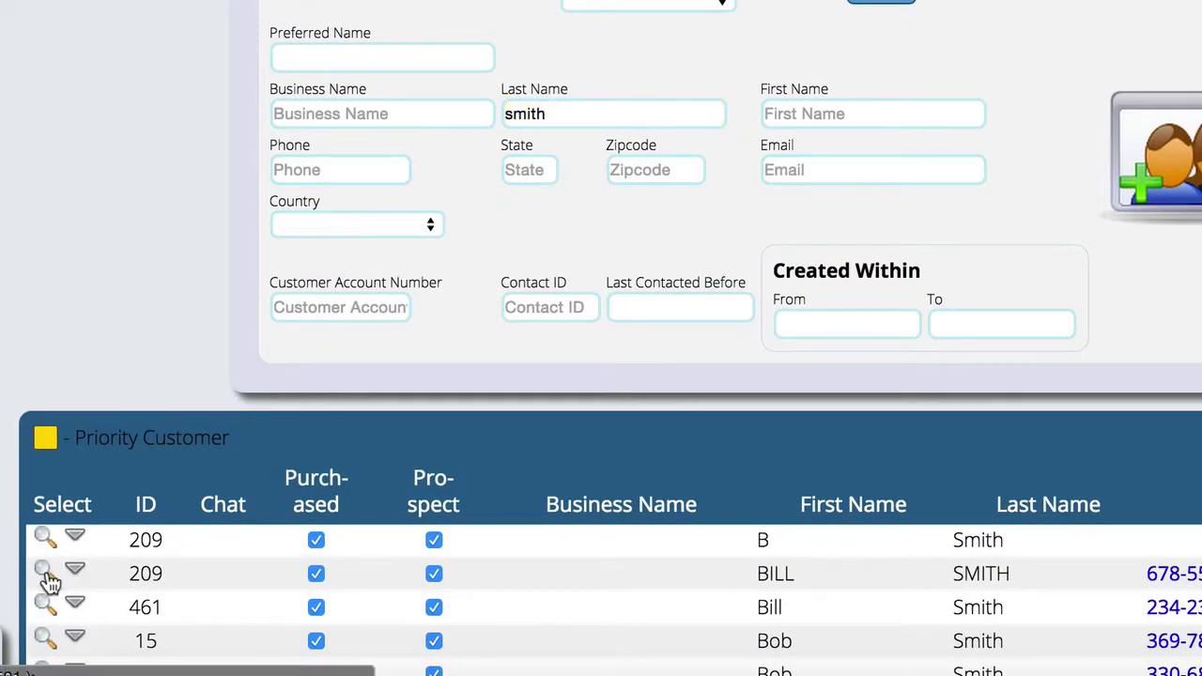
pyautogui.click(461, 88)
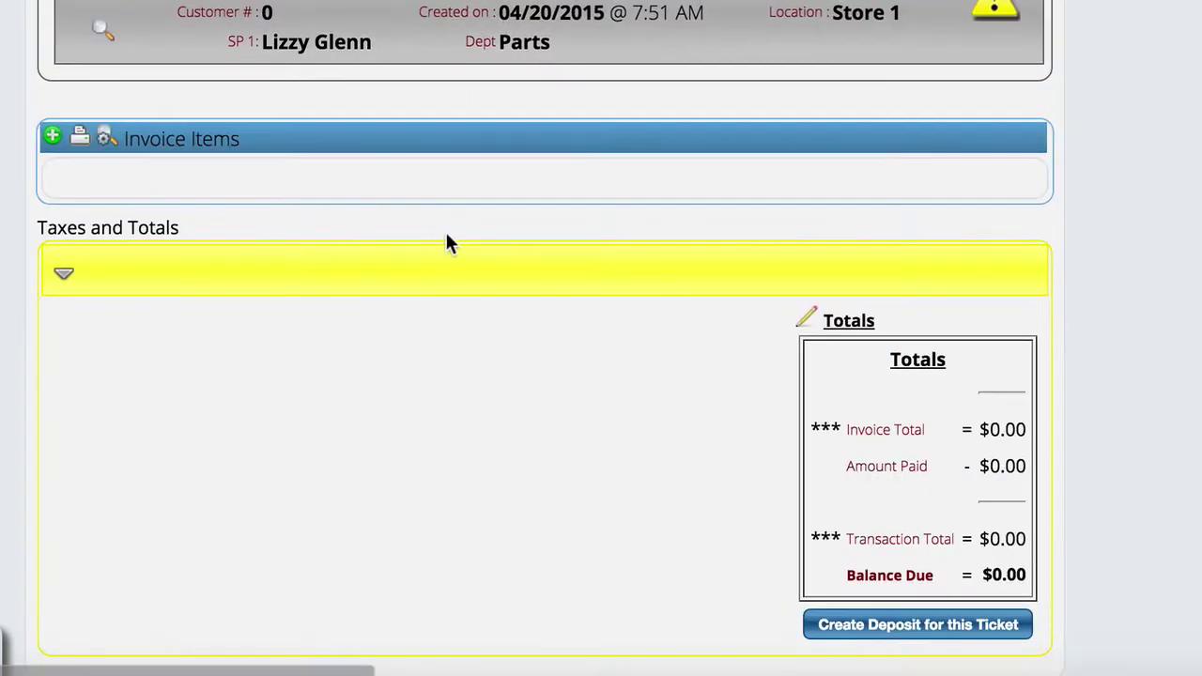
pyautogui.click(53, 139)
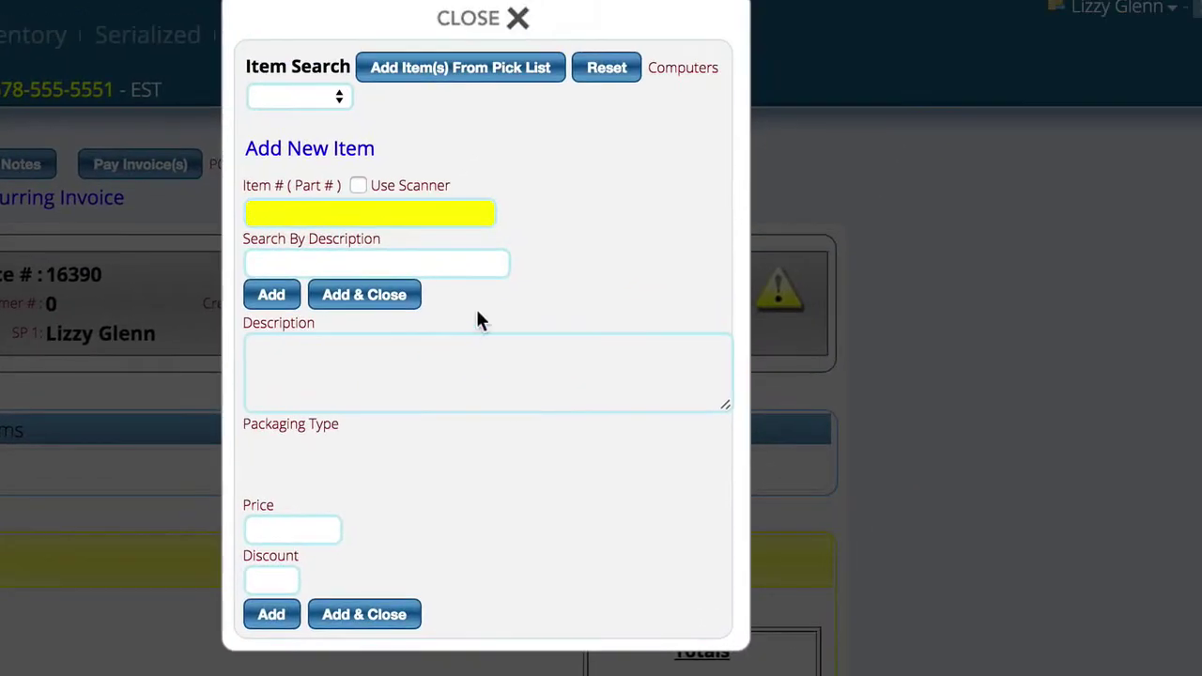
# Add the Ducati BATTERY 066046100 at 156.37 to the invoice
pyautogui.write('066046100')
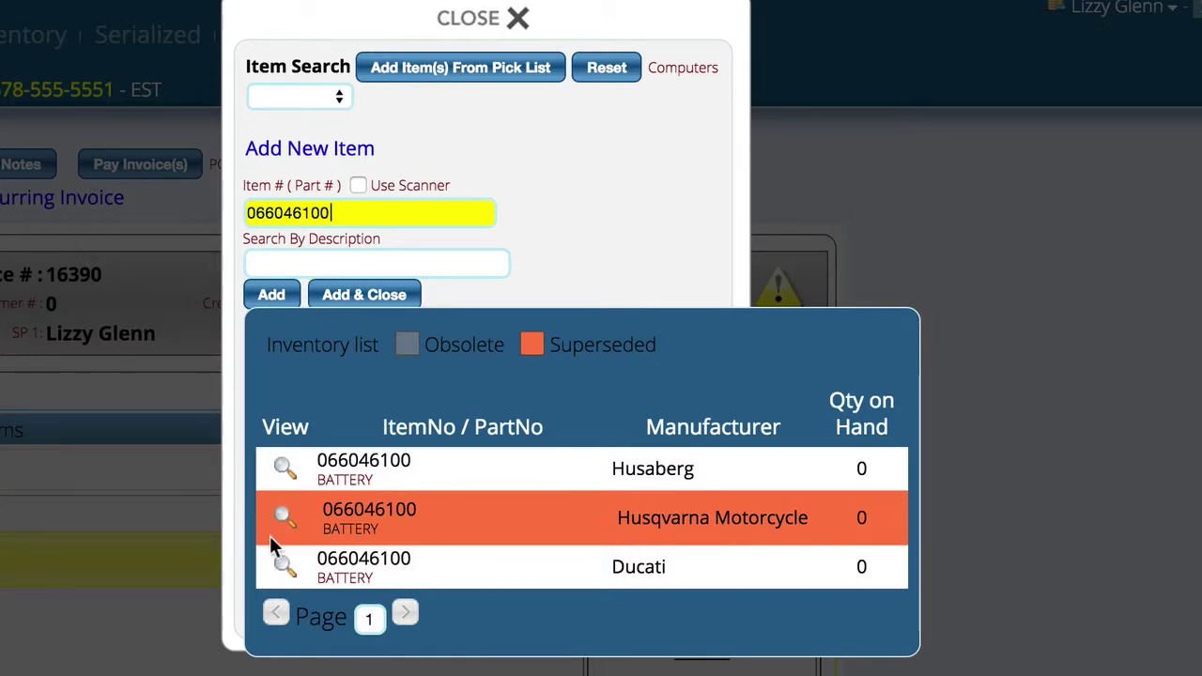
pyautogui.click(281, 570)
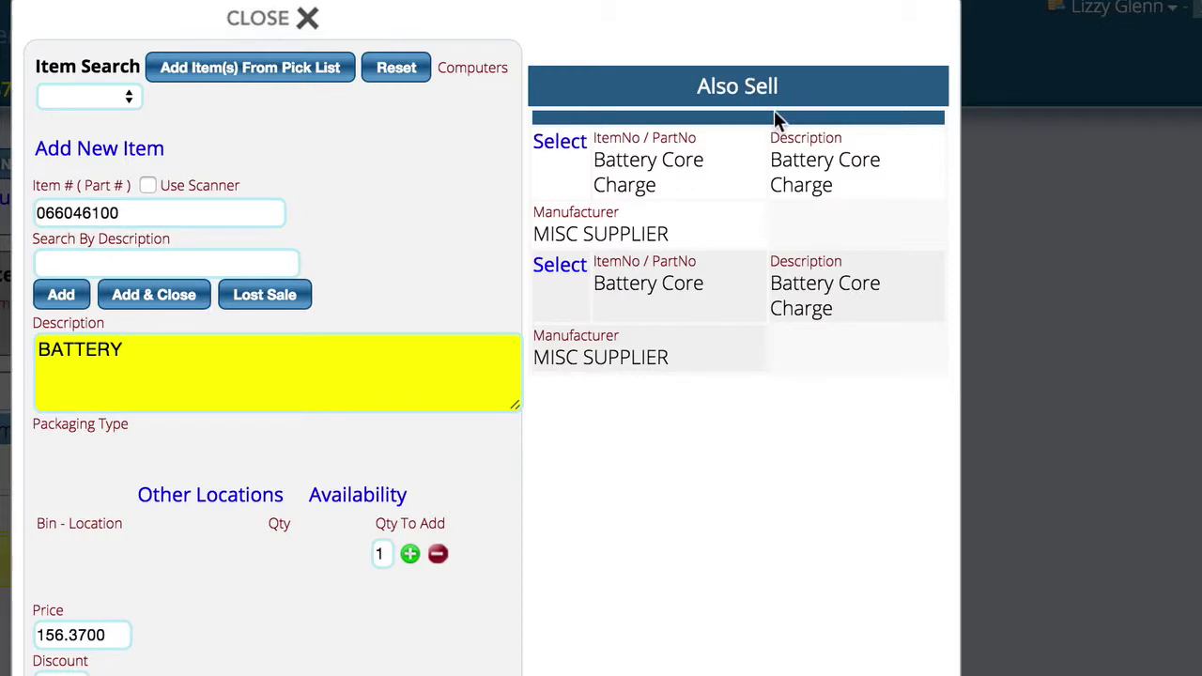
pyautogui.click(60, 297)
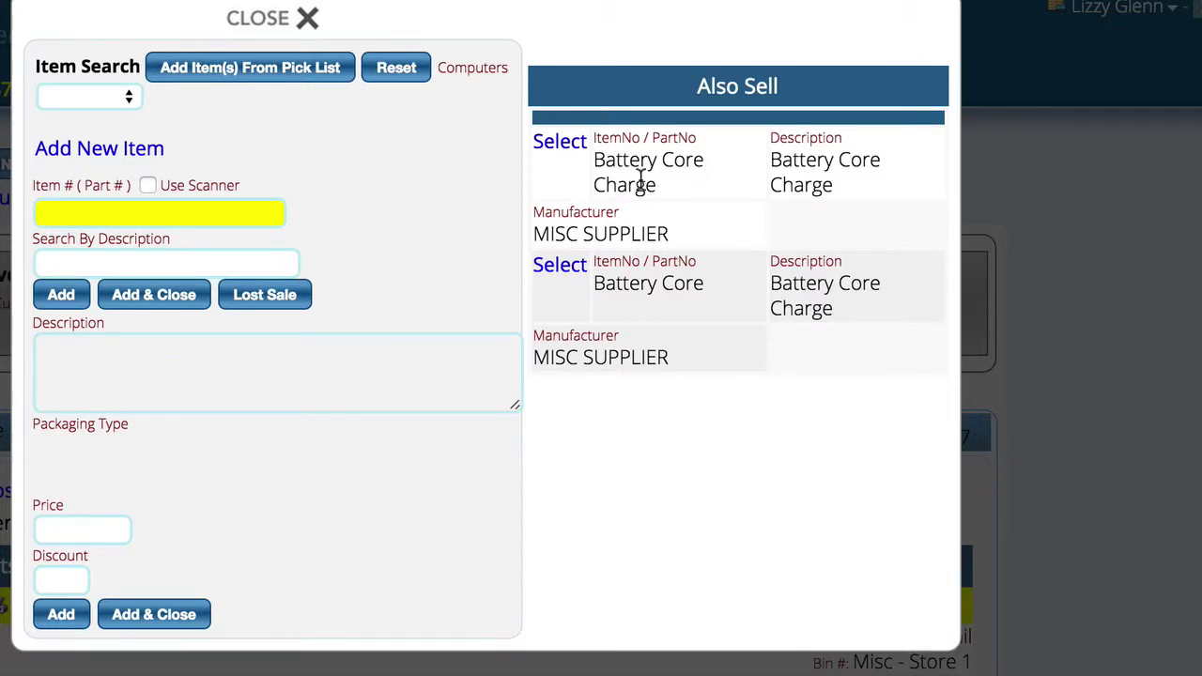
# Add the also-sell Battery Core Charge at 5.00, accepting the below-allowed-price warning
pyautogui.click(563, 148)
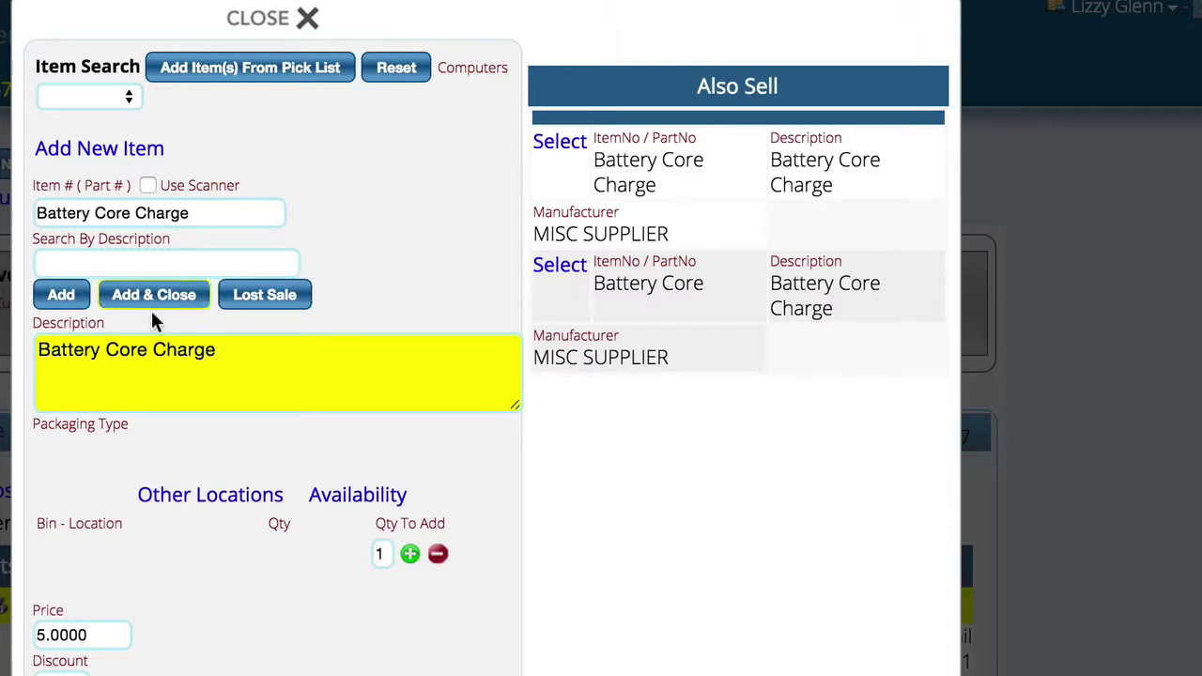
pyautogui.click(65, 298)
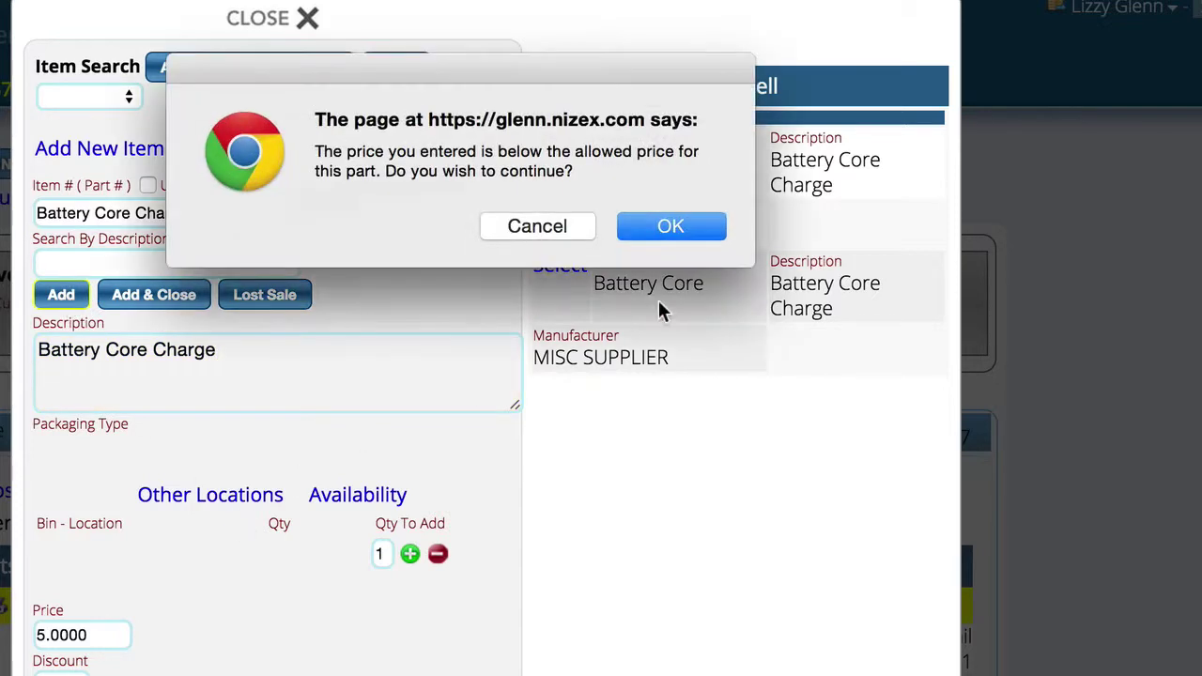
pyautogui.click(670, 235)
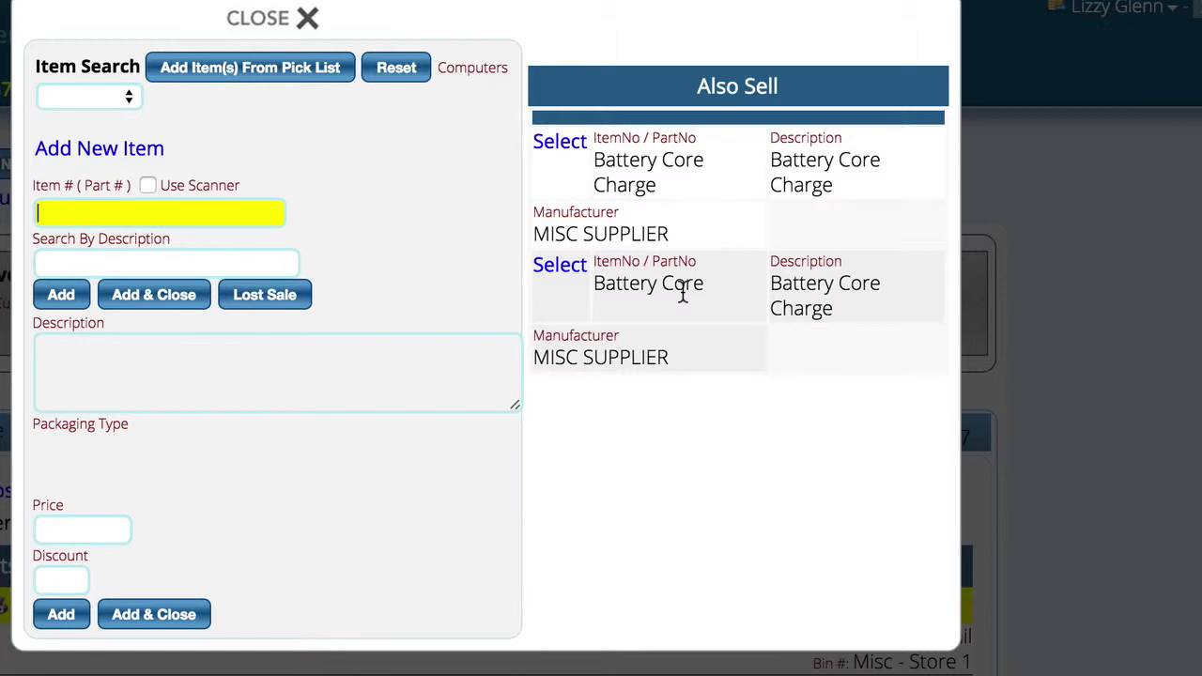
# Add the Battery Core with quantity -1 at 5.0000 and accept the price warning
pyautogui.click(563, 272)
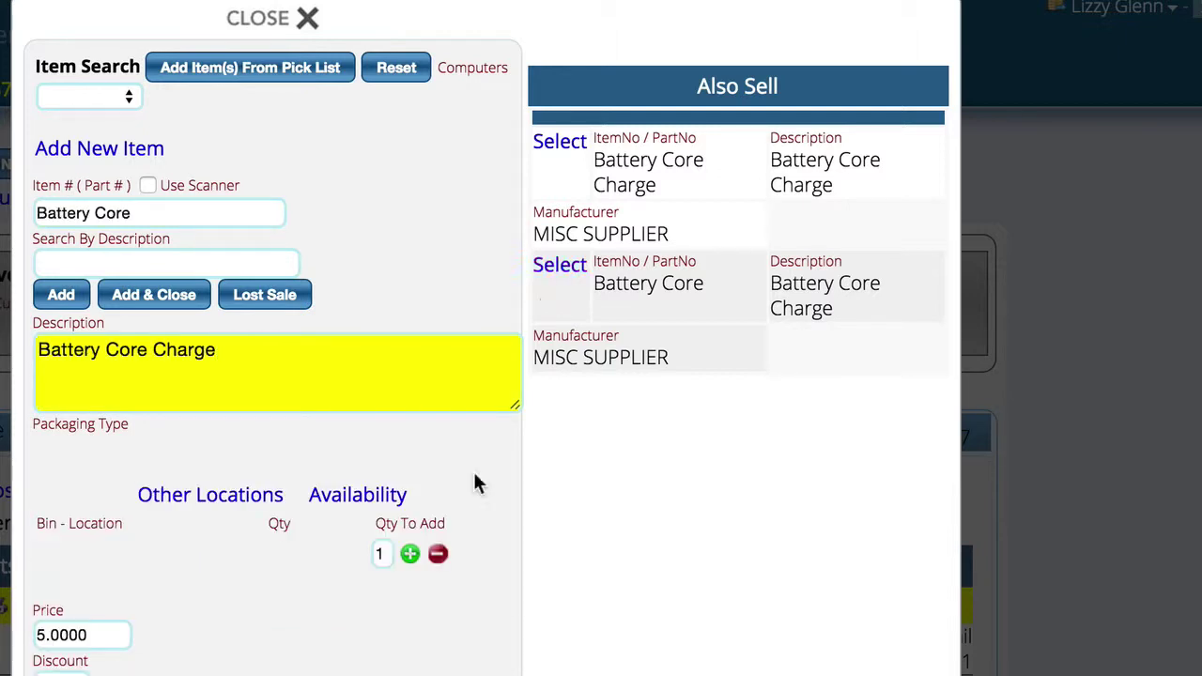
pyautogui.click(438, 554)
pyautogui.click(438, 554)
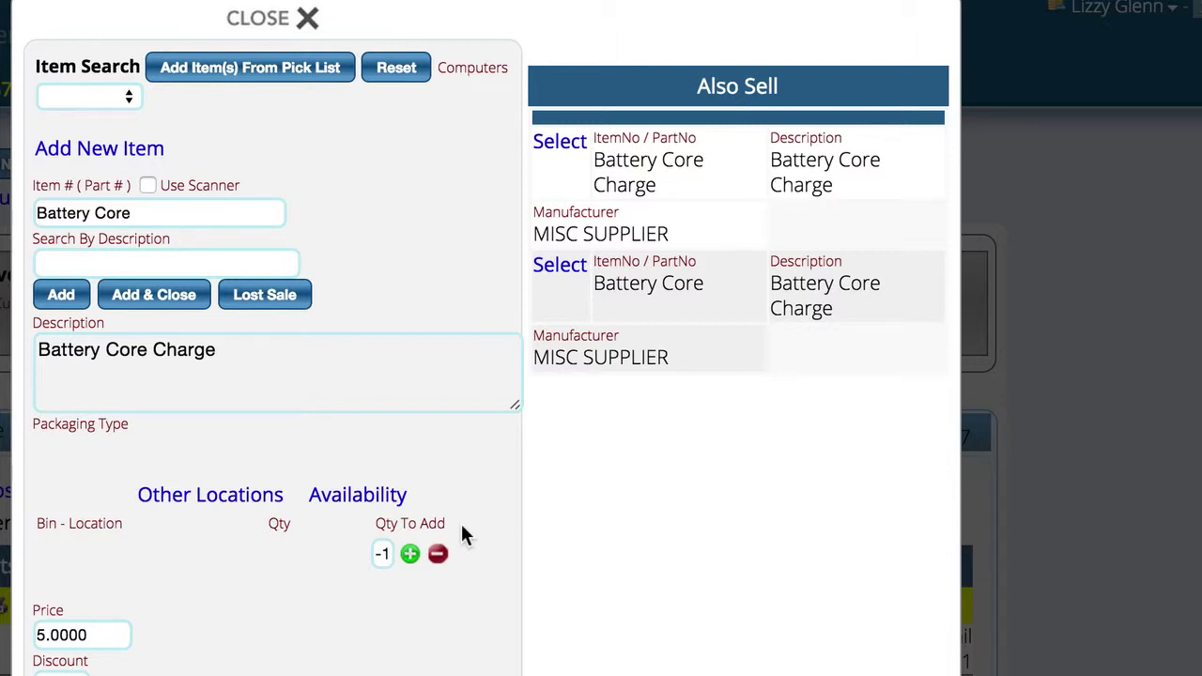
pyautogui.click(151, 299)
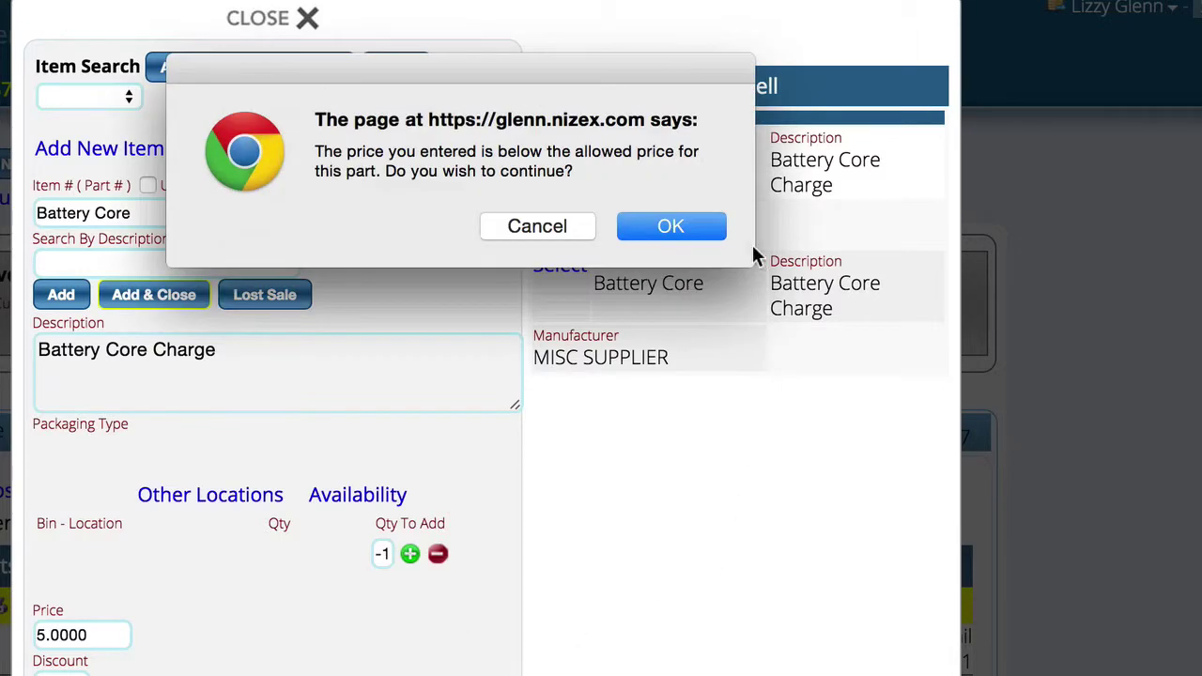
pyautogui.click(671, 226)
# Check the three-item invoice totalling $156.37, then switch to Inventory
pyautogui.scroll(-4, 953, 639)
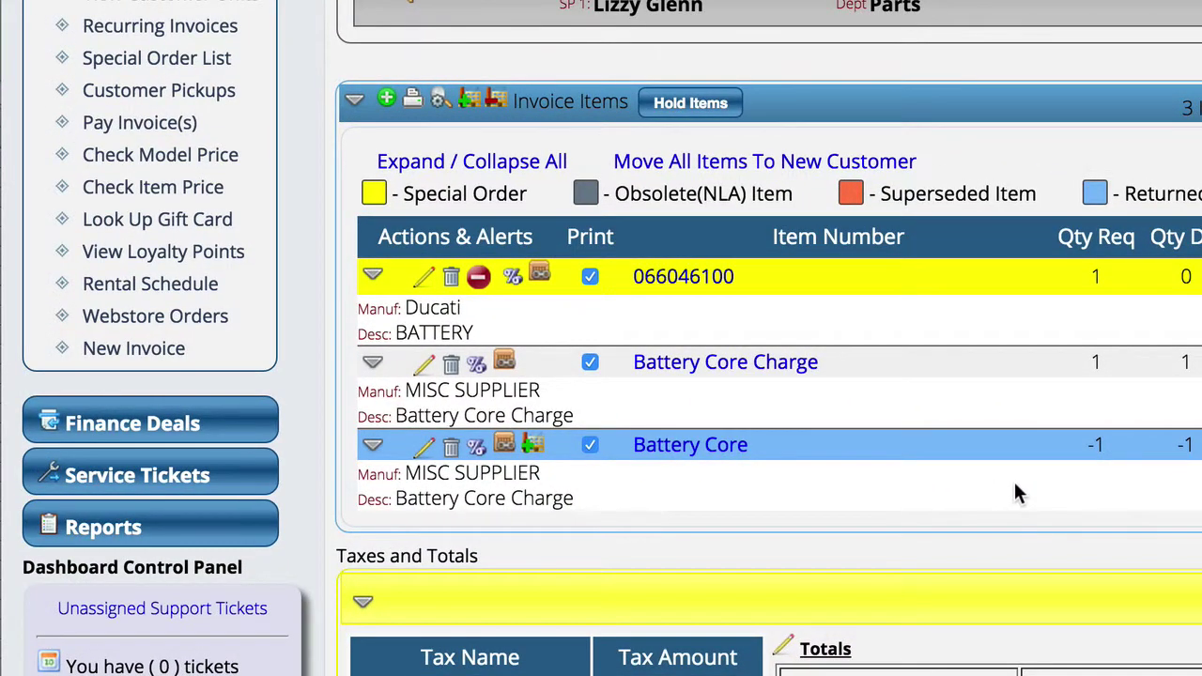
pyautogui.scroll(5, 1013, 479)
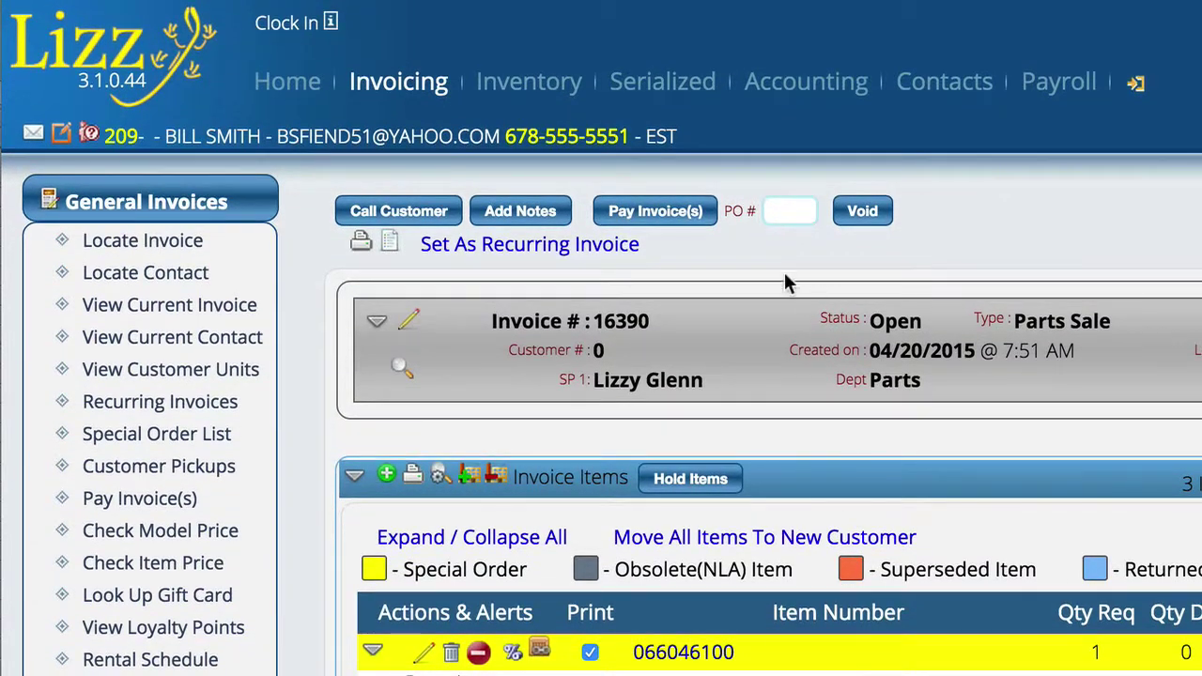
pyautogui.click(524, 83)
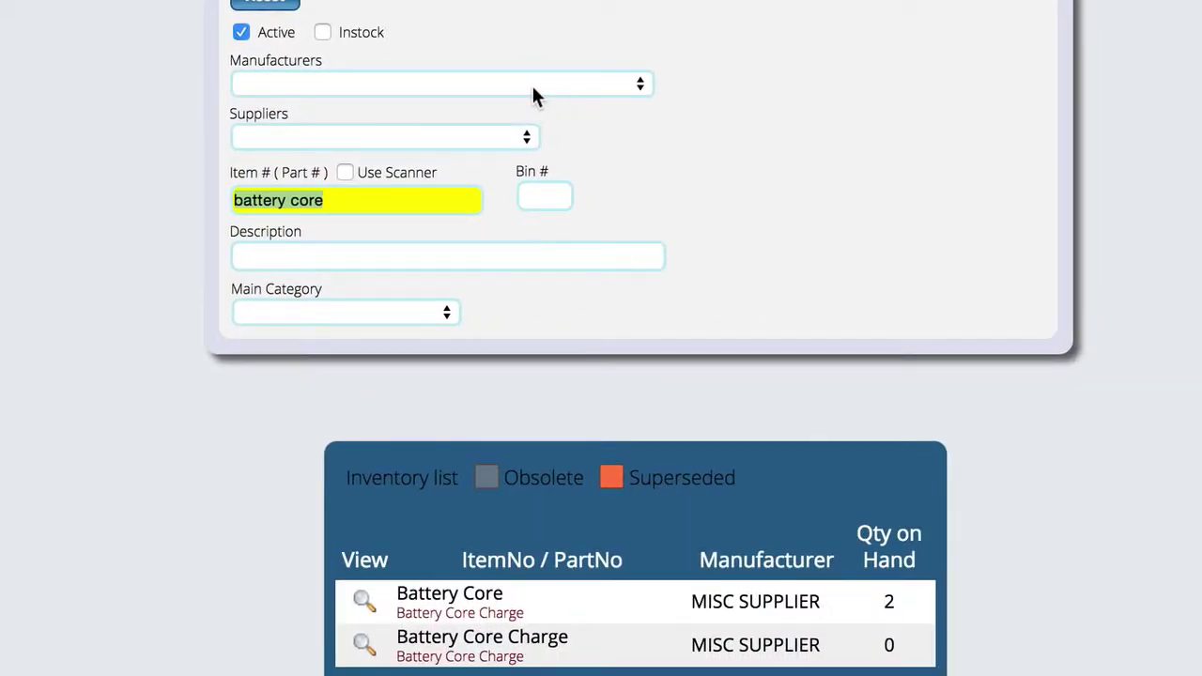
# Look up 'battery core' and open its item page to see 2 in the Misc - Store 1 bin
pyautogui.write('baq')
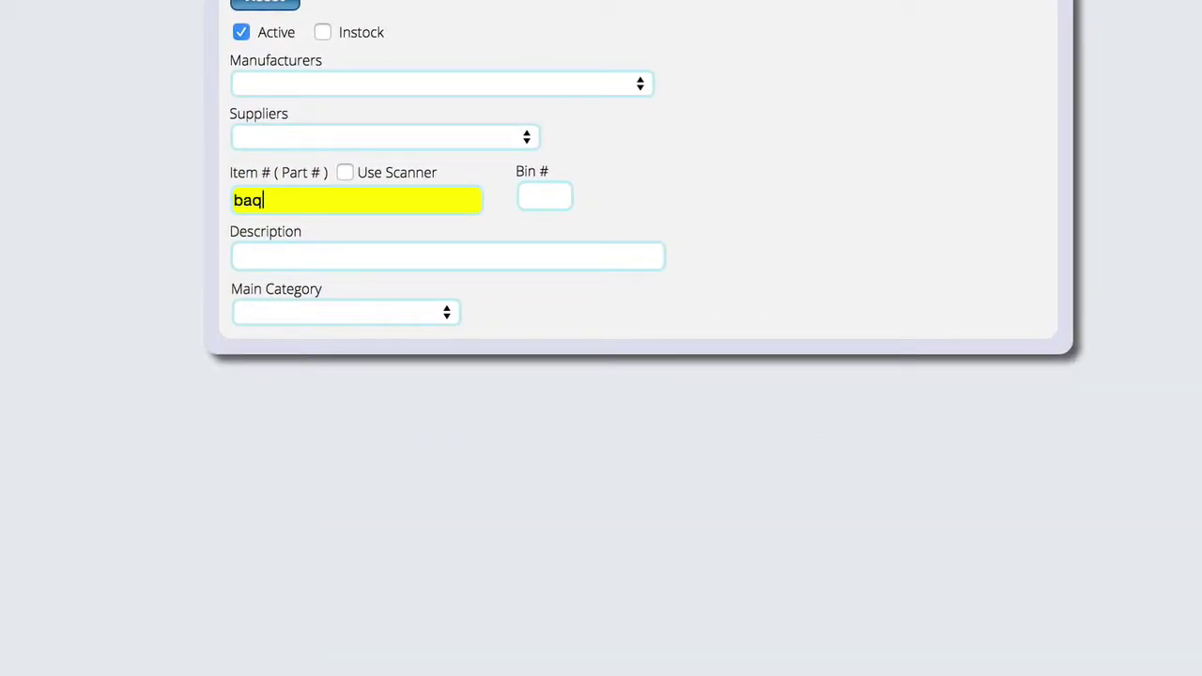
pyautogui.press('BackSpace')
pyautogui.write('ttery')
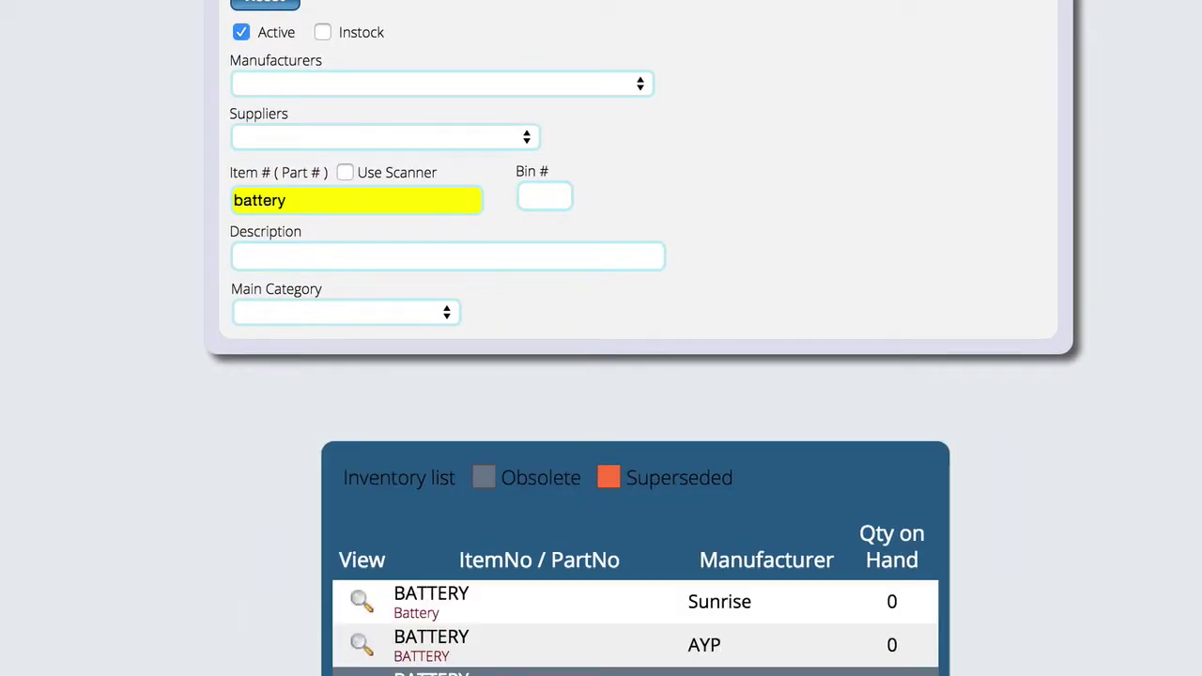
pyautogui.write(' core')
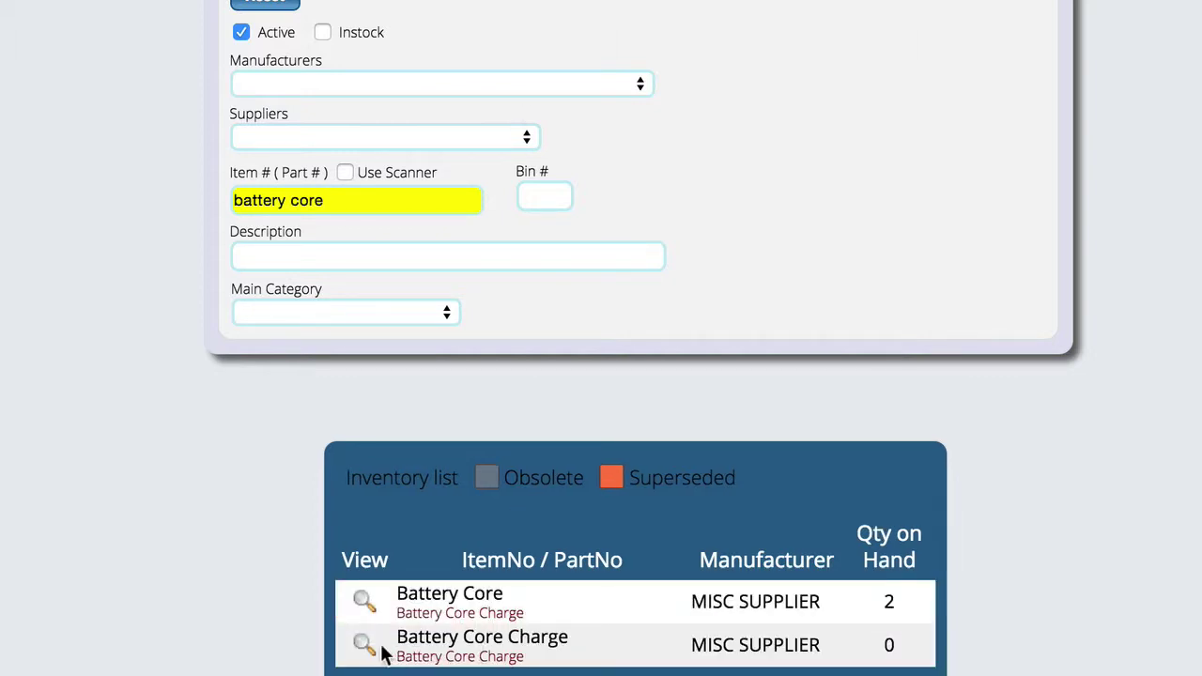
pyautogui.click(364, 602)
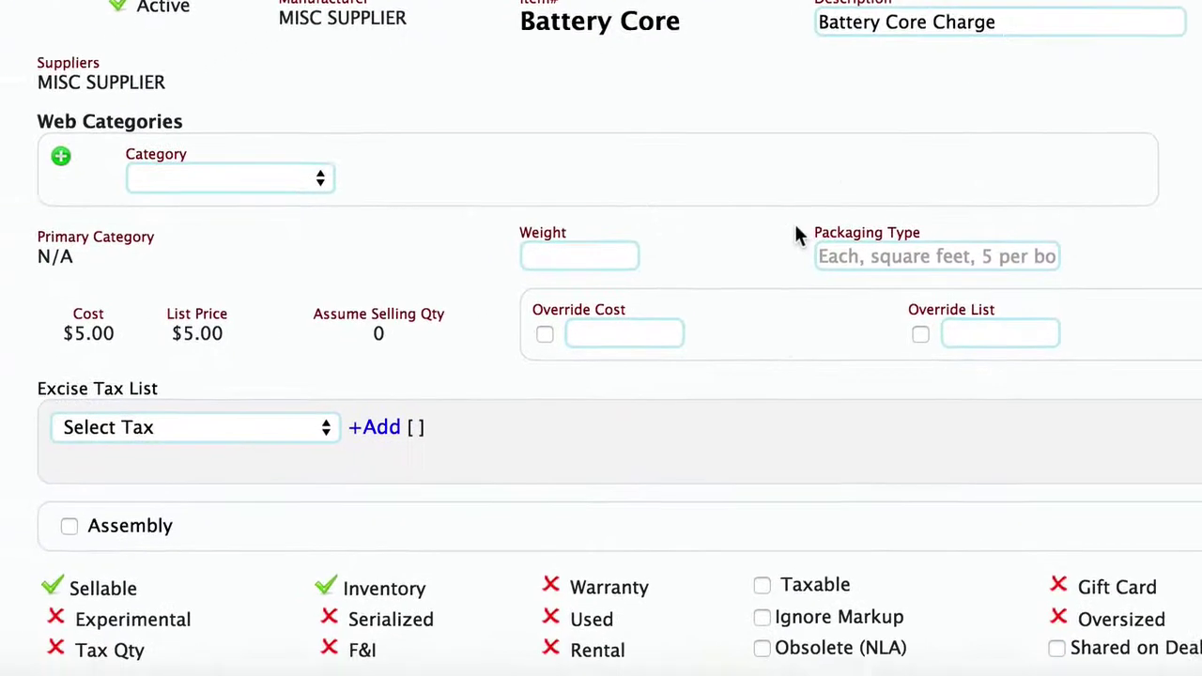
pyautogui.scroll(-10, 686, 299)
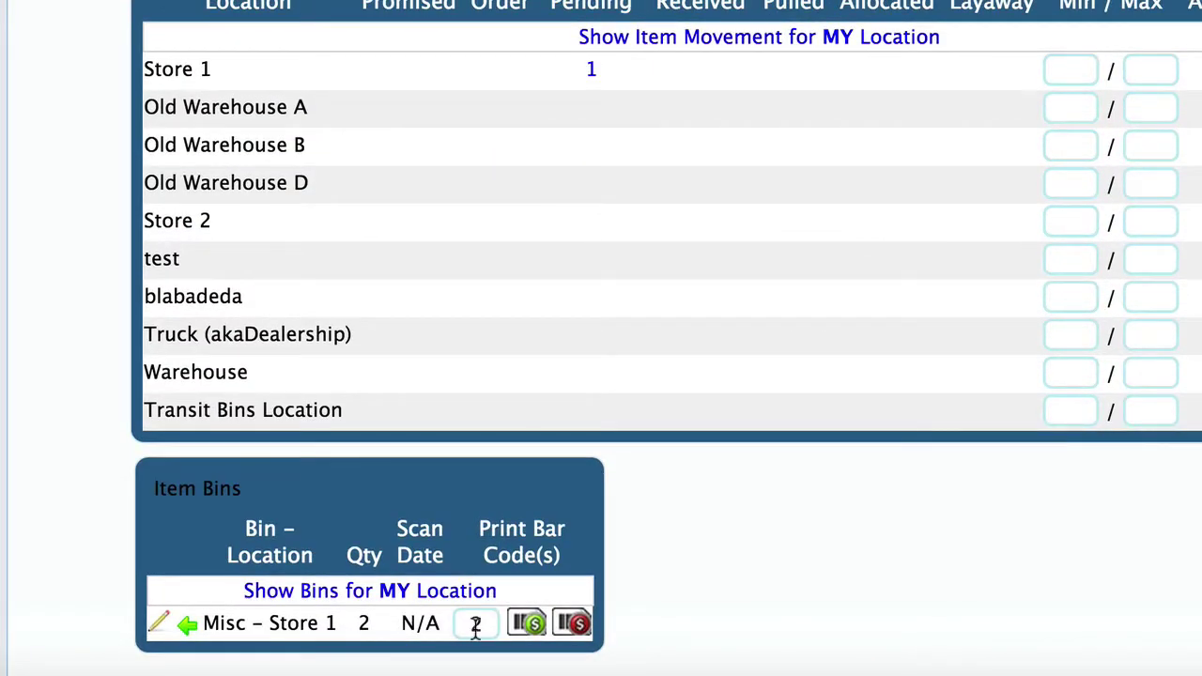